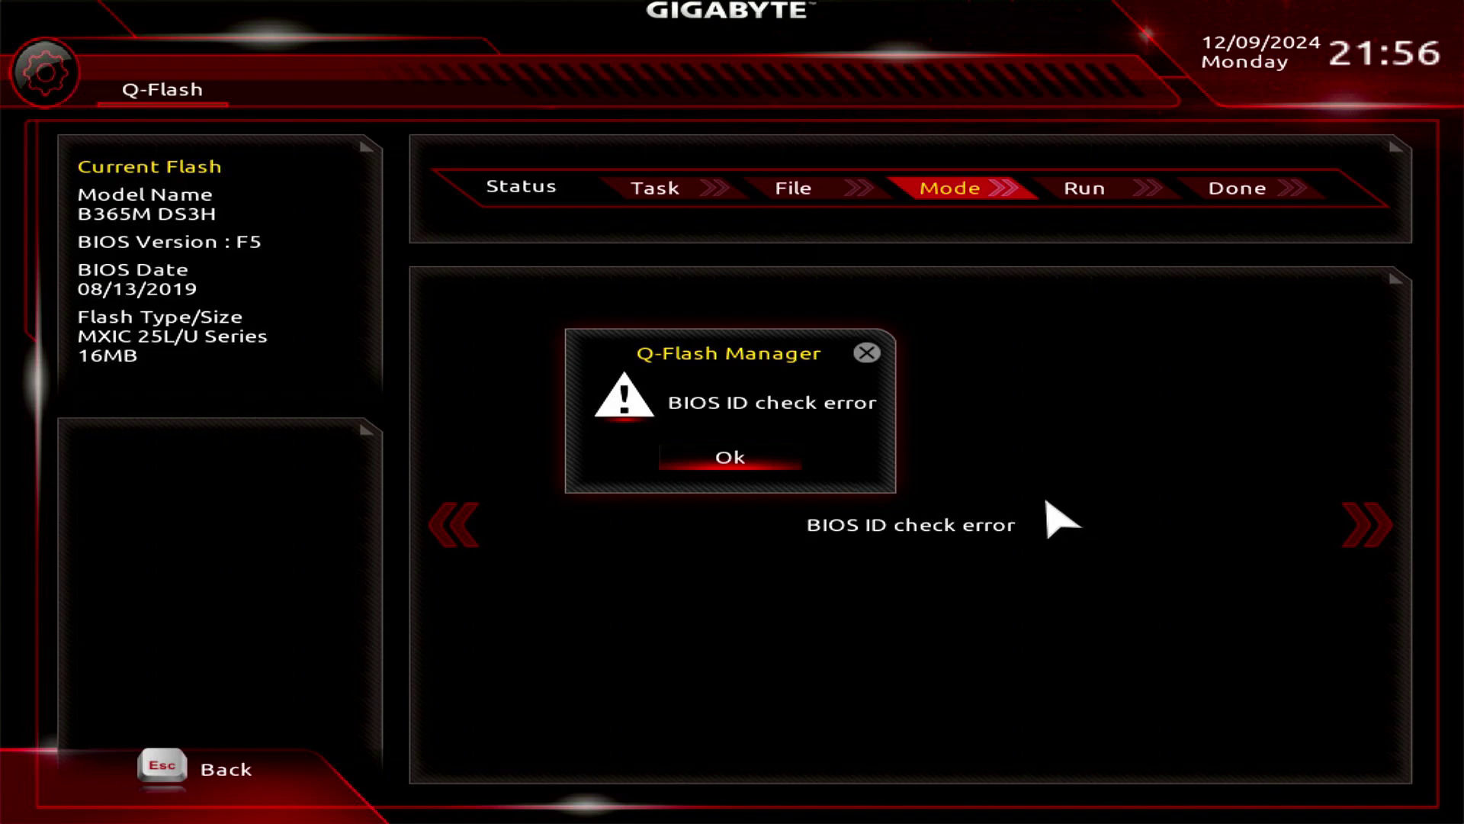
Acknowledge the Q-Flash Manager 'BIOS ID check error' message with Ok
click(870, 357)
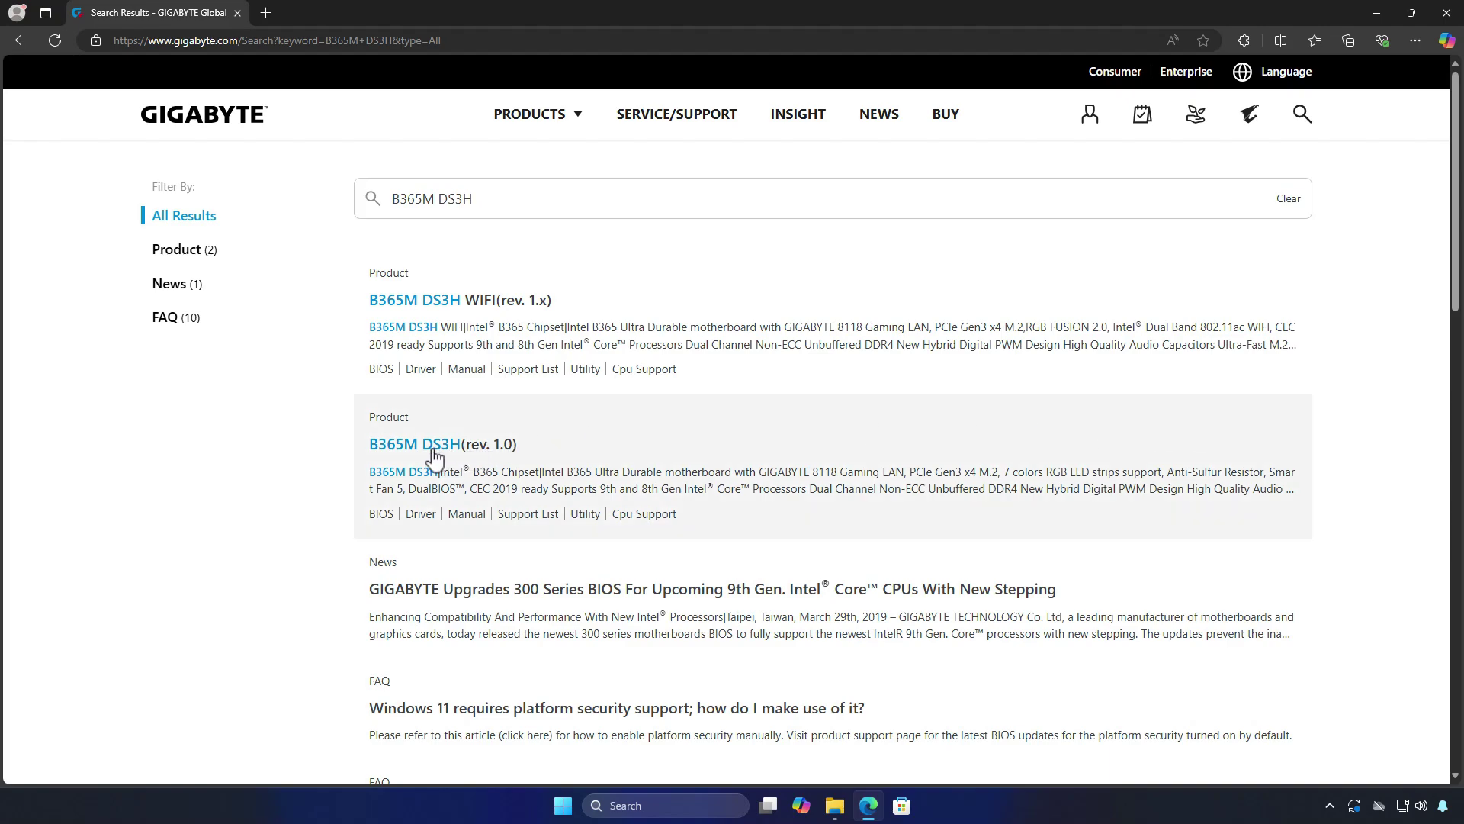
From the B365M DS3H (rev. 1.0) support BIOS list, download the F7 release
click(434, 455)
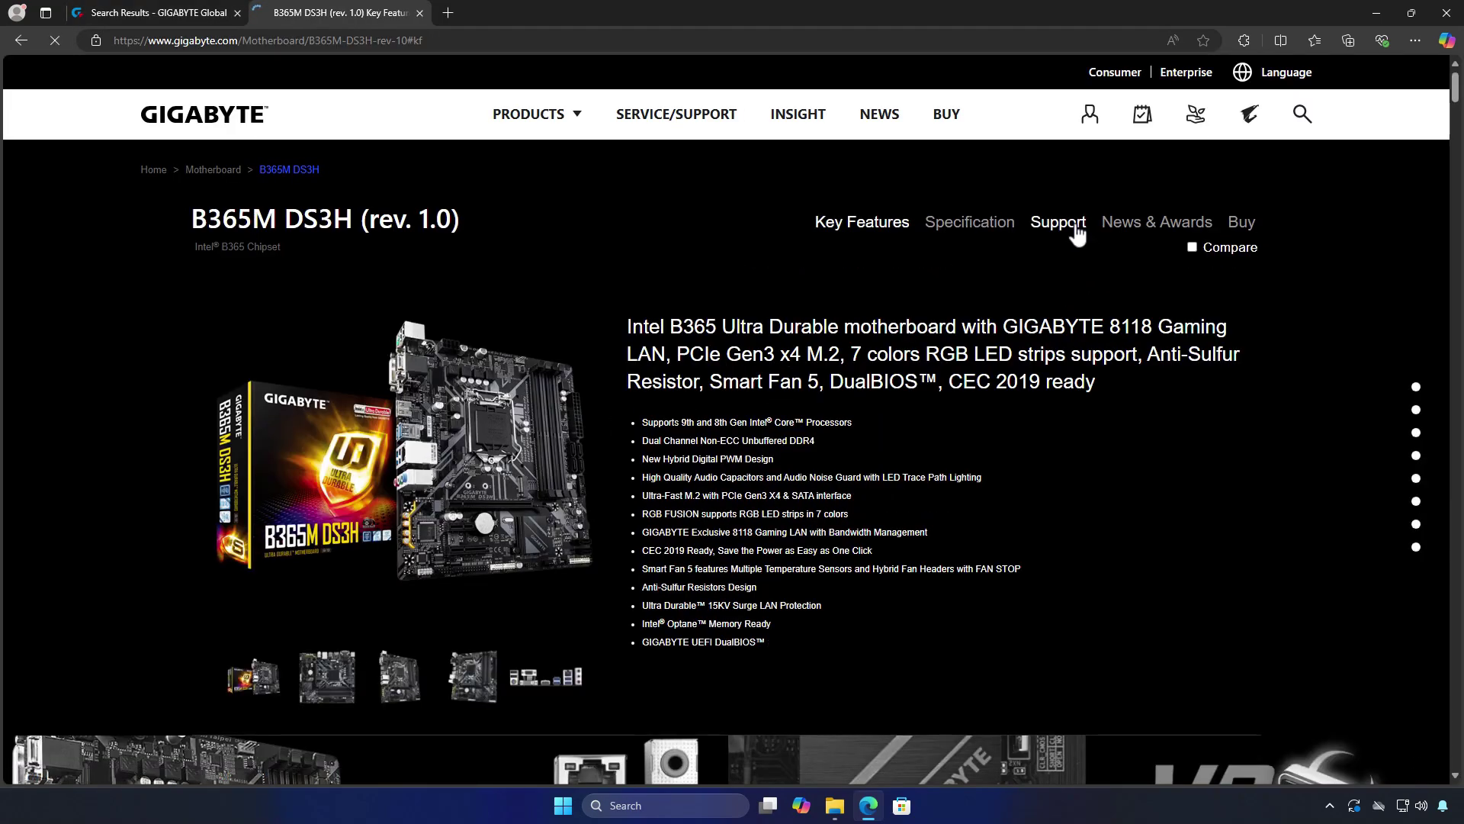
click(1075, 234)
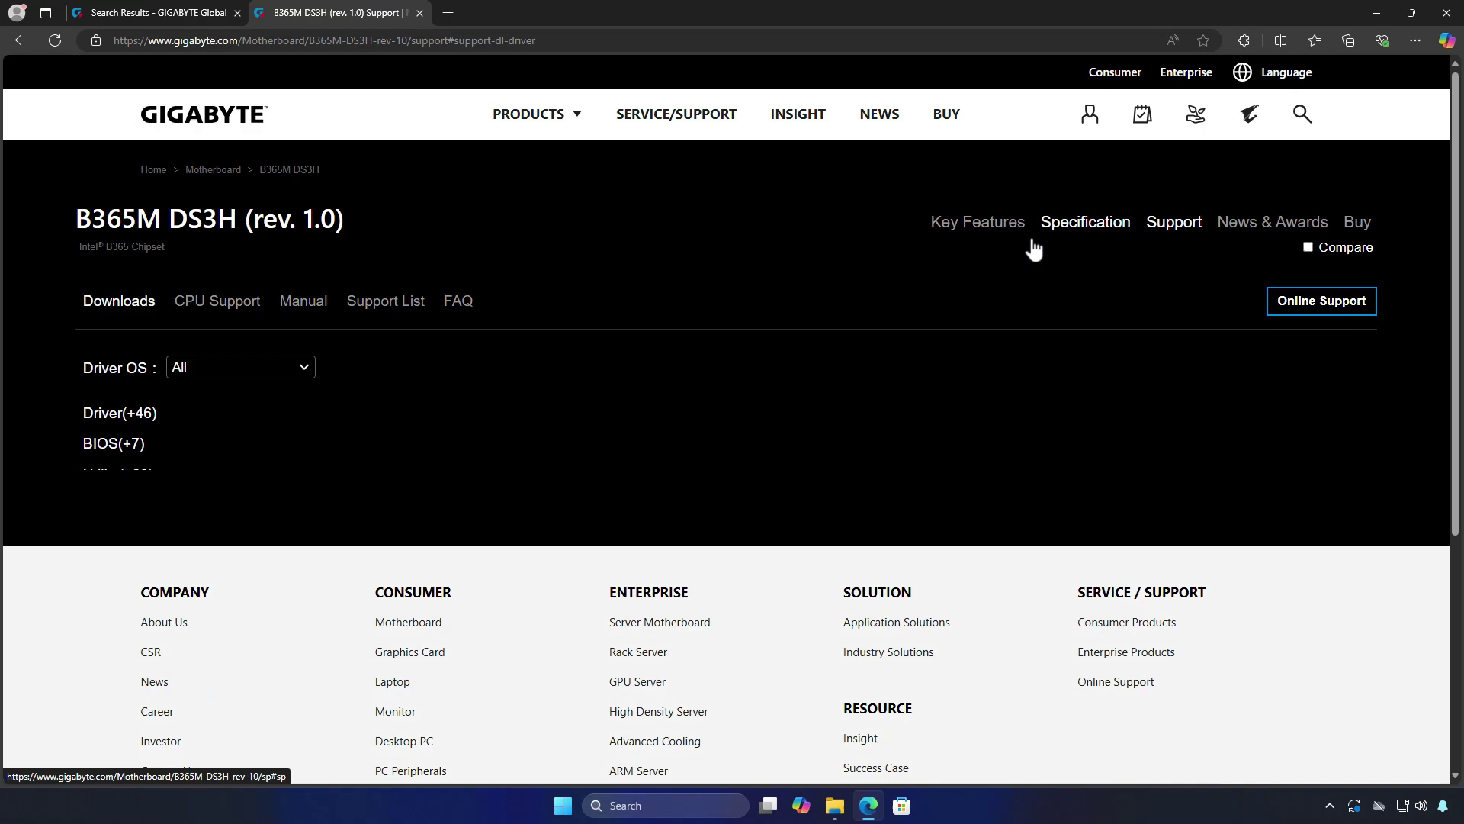
scroll(736, 372, down, 1)
scroll(737, 366, down, 3)
scroll(738, 366, down, 4)
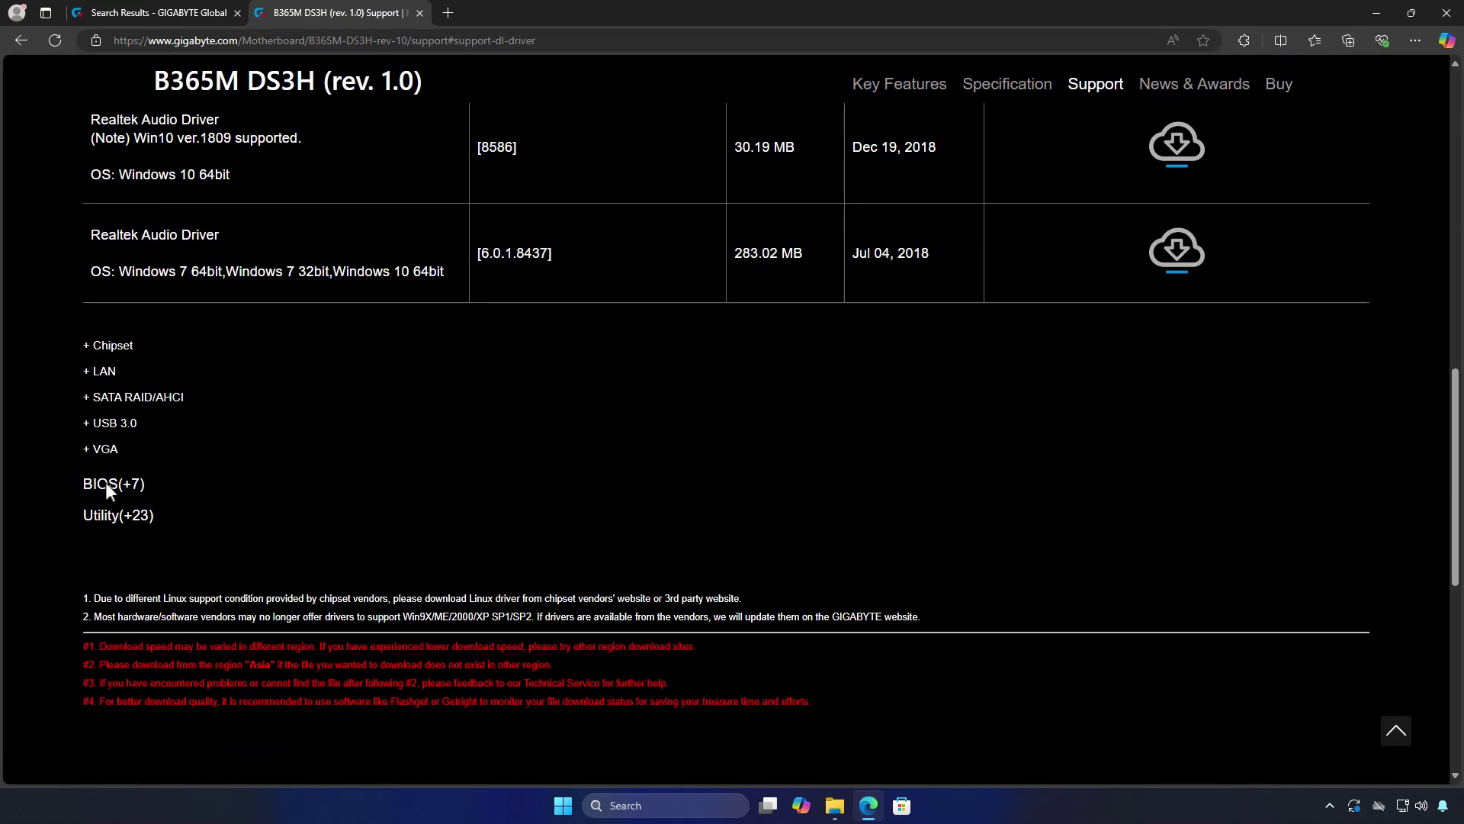
click(106, 482)
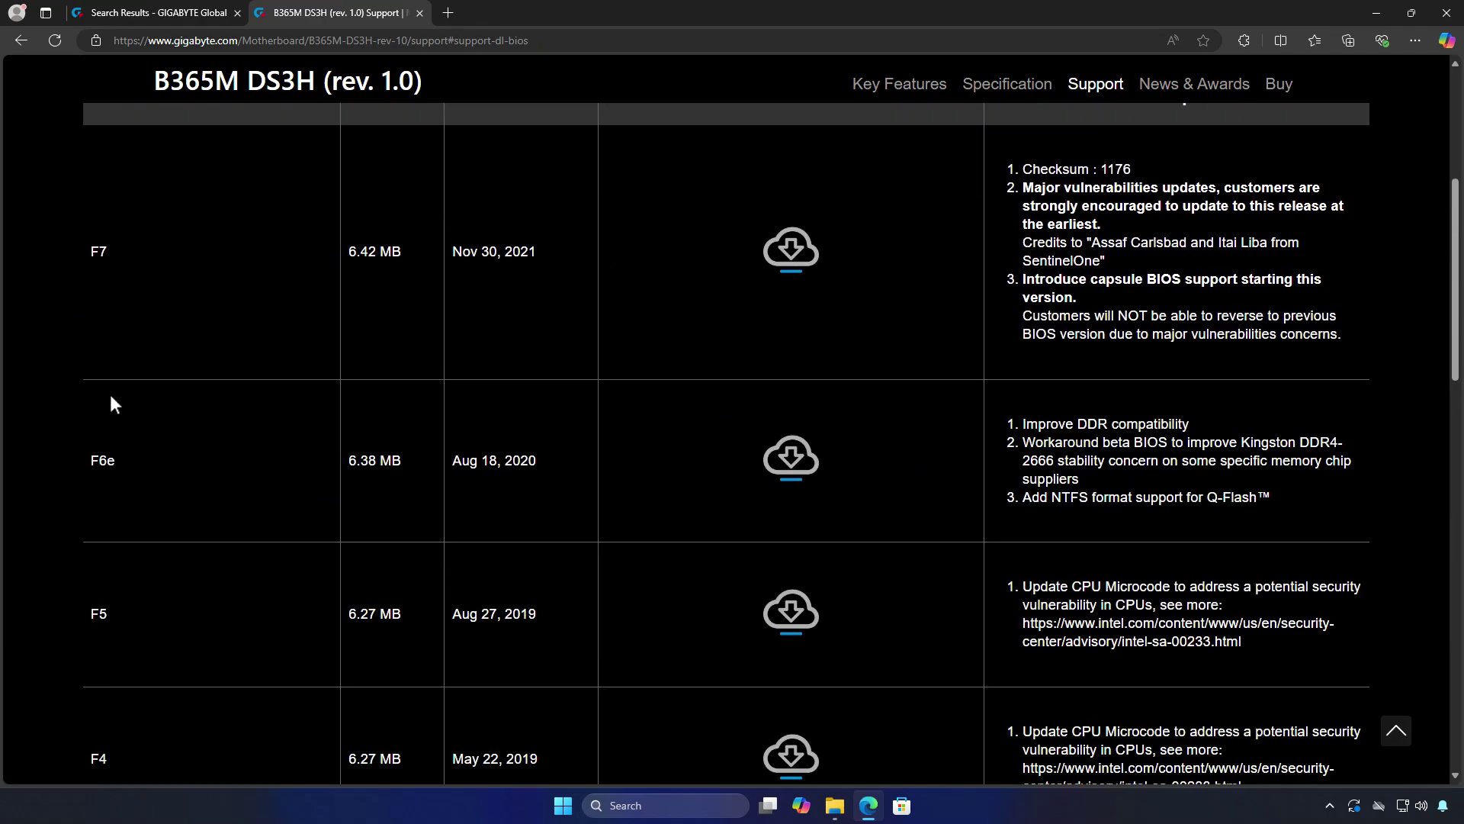
click(800, 265)
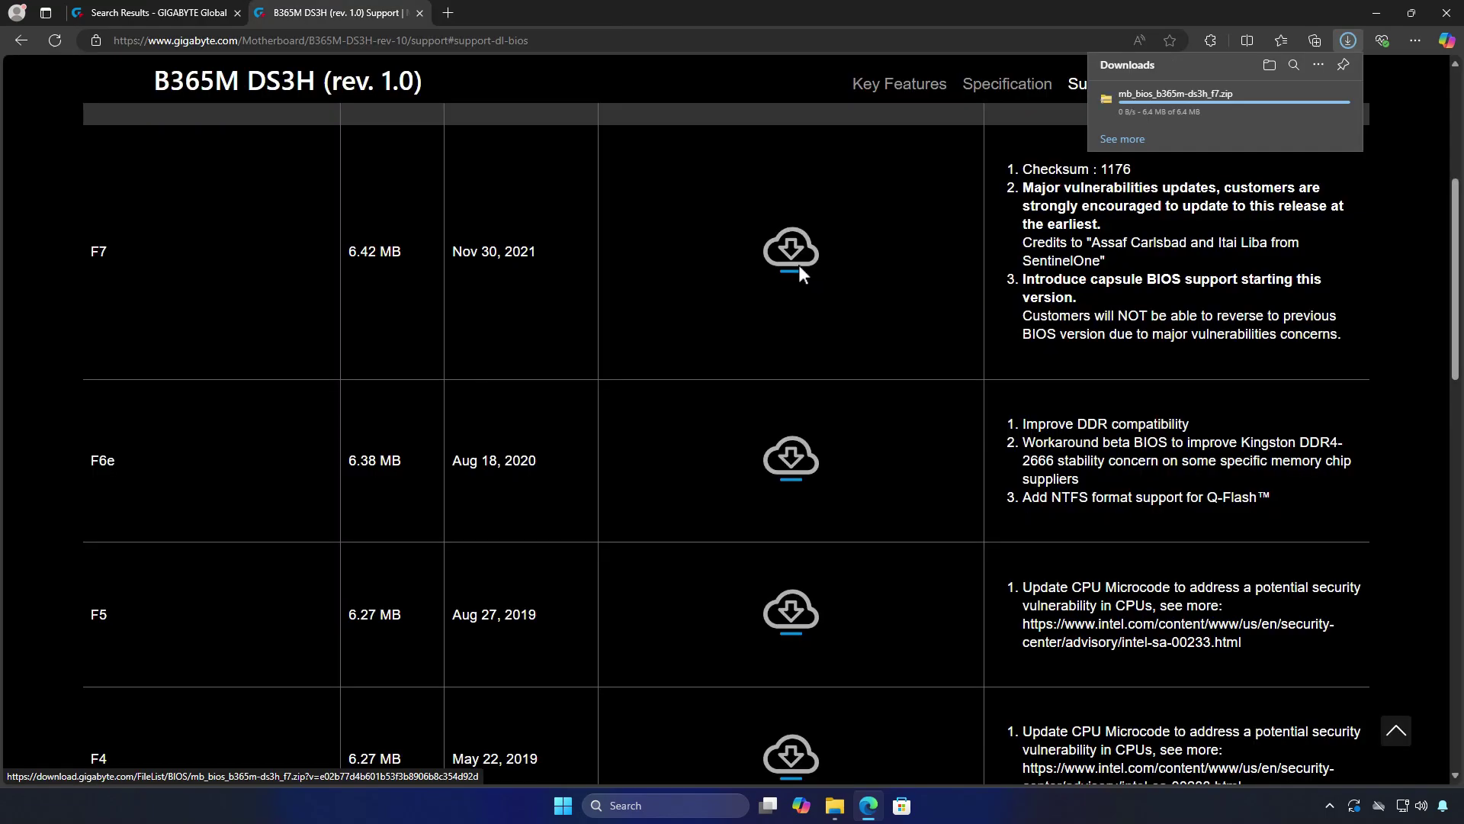
Extract mb_bios_b365m-ds3h_f7.zip into the suggested folder and copy B365MDSH.F7
click(1295, 99)
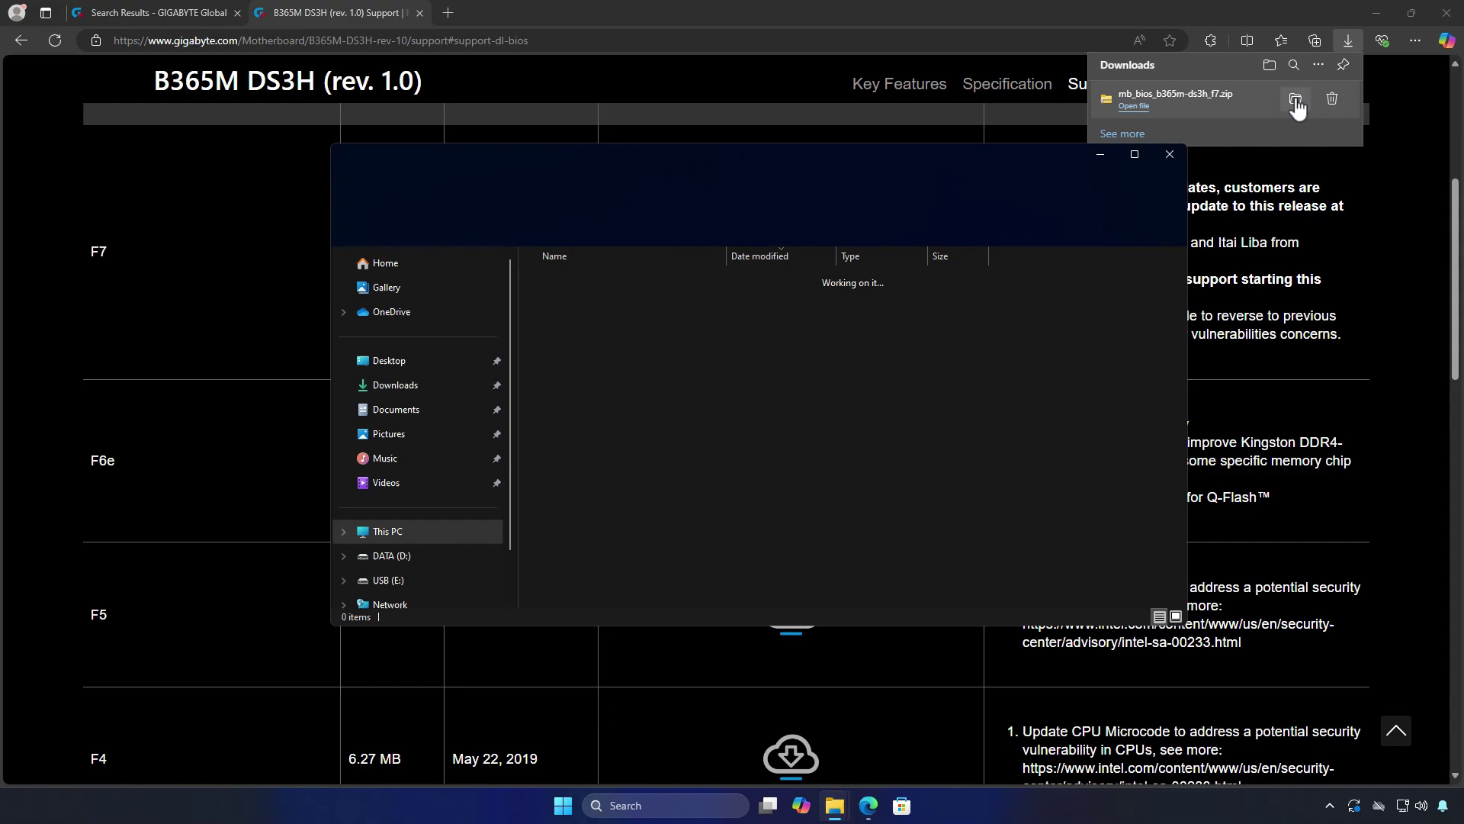
click(808, 228)
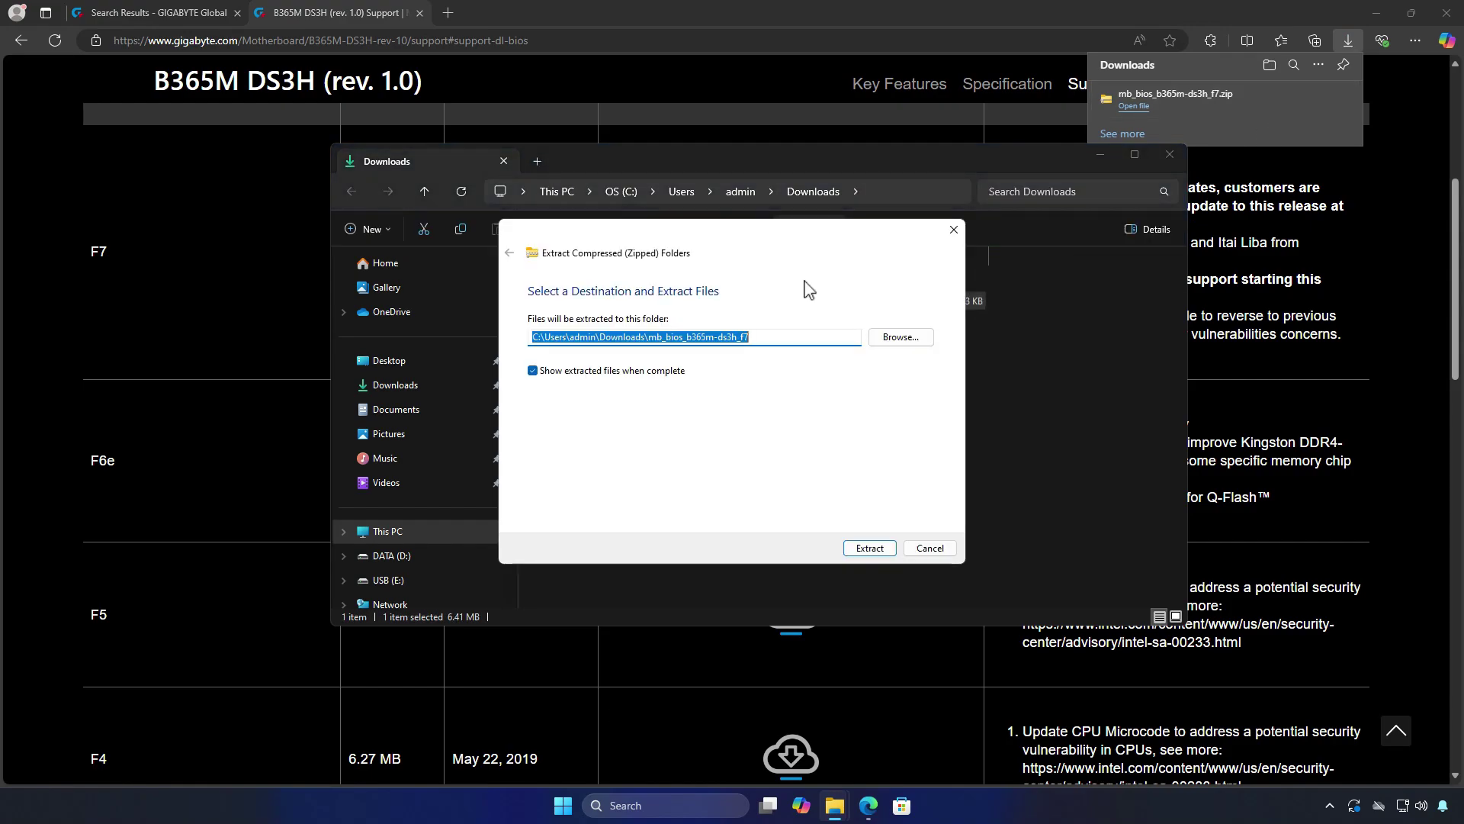
click(869, 551)
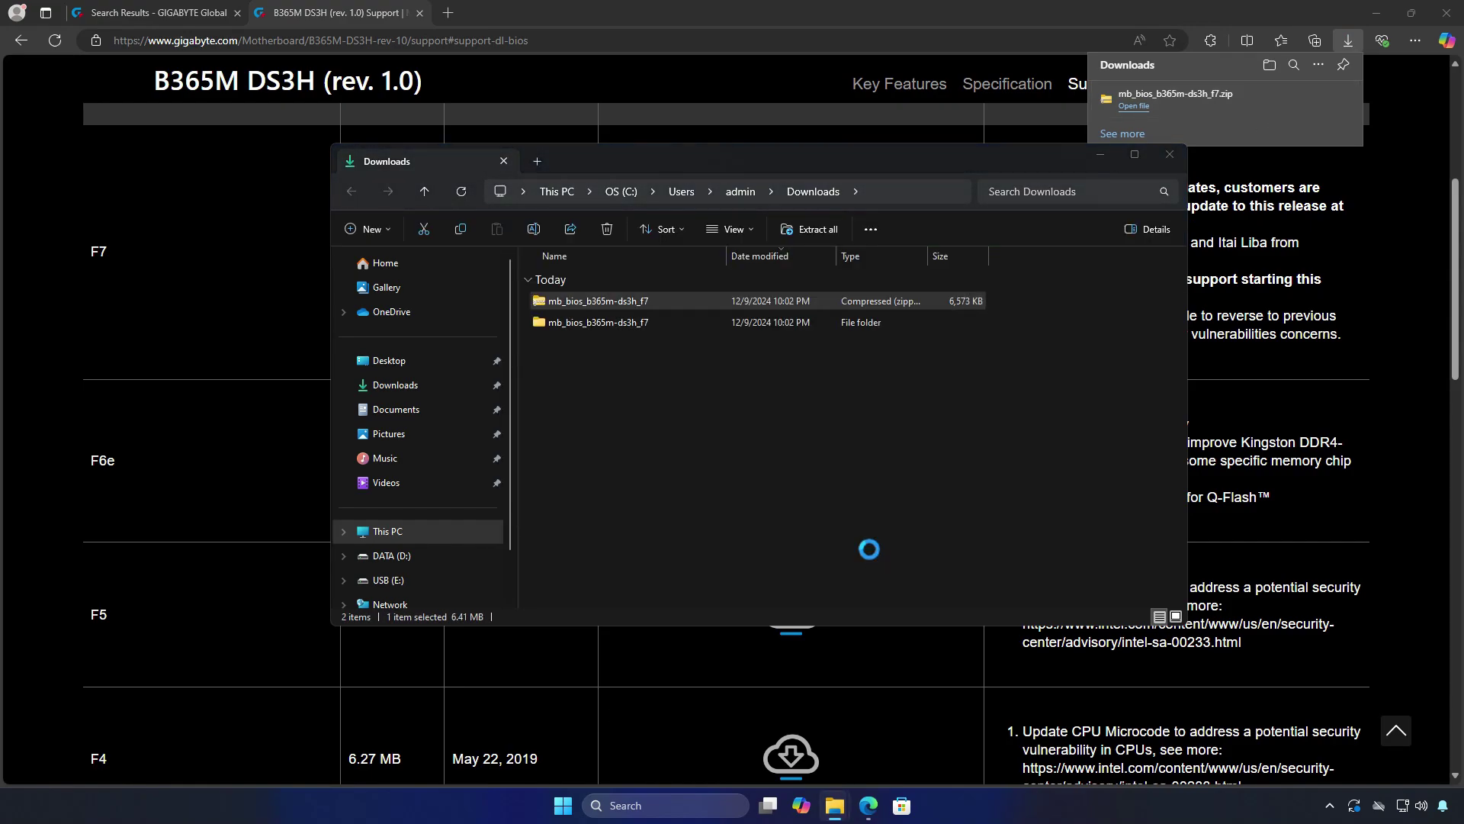
click(625, 324)
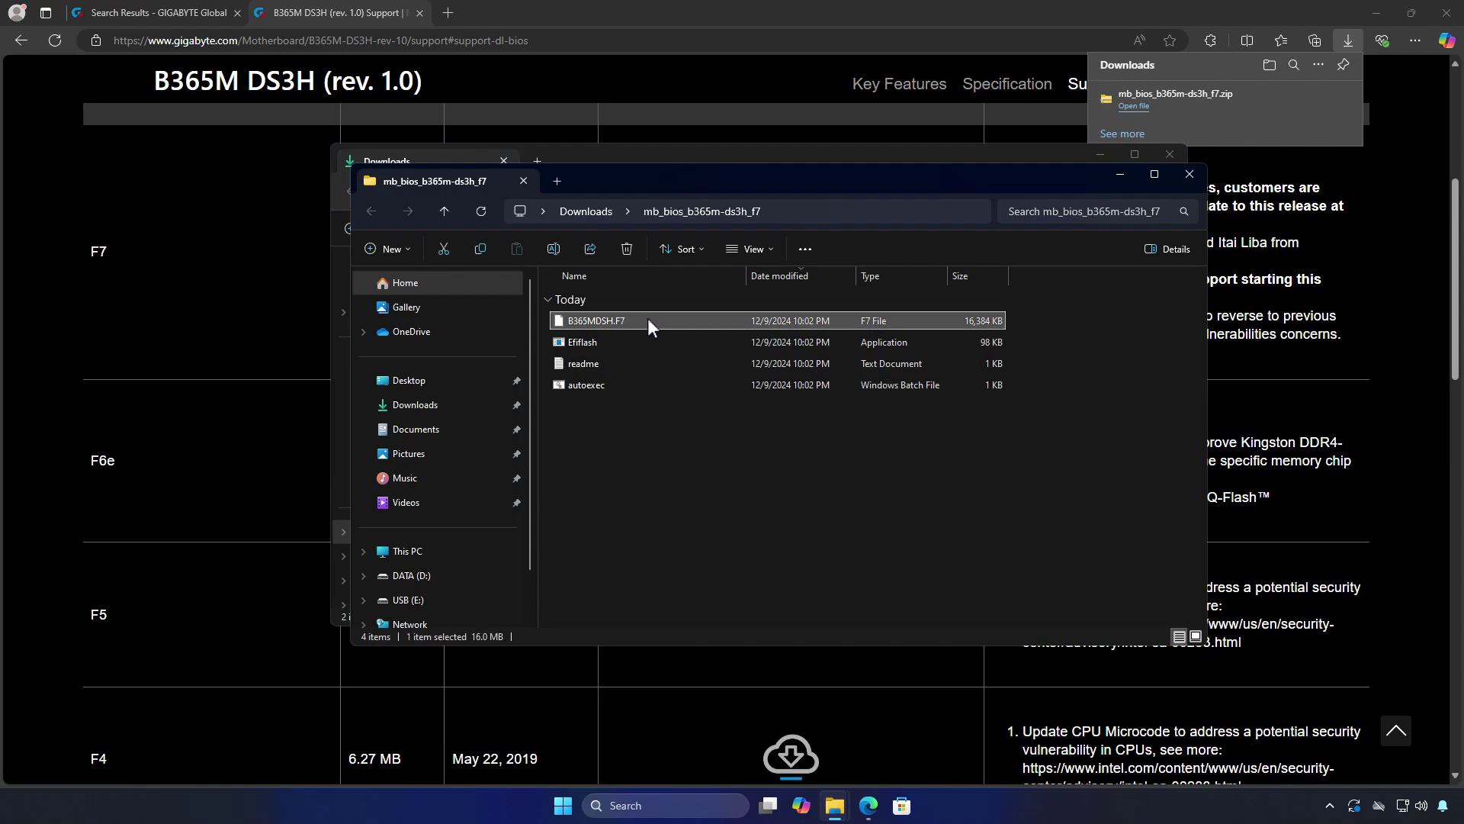
right_click(647, 318)
click(693, 340)
Paste B365MDSH.F7 onto the USB (E:) drive next to B365MDHW.F3
click(558, 180)
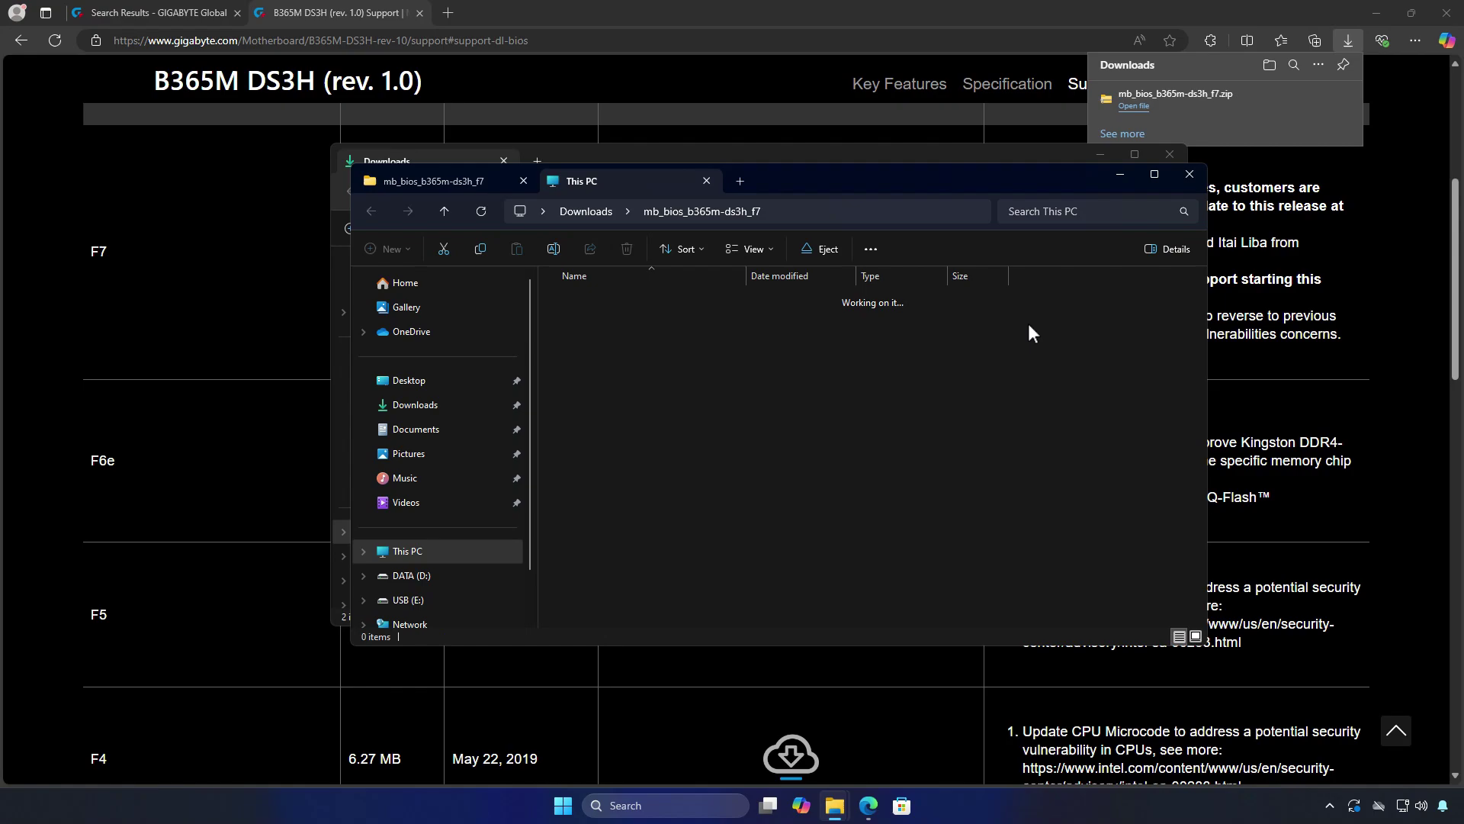
double_click(708, 391)
right_click(709, 392)
click(740, 423)
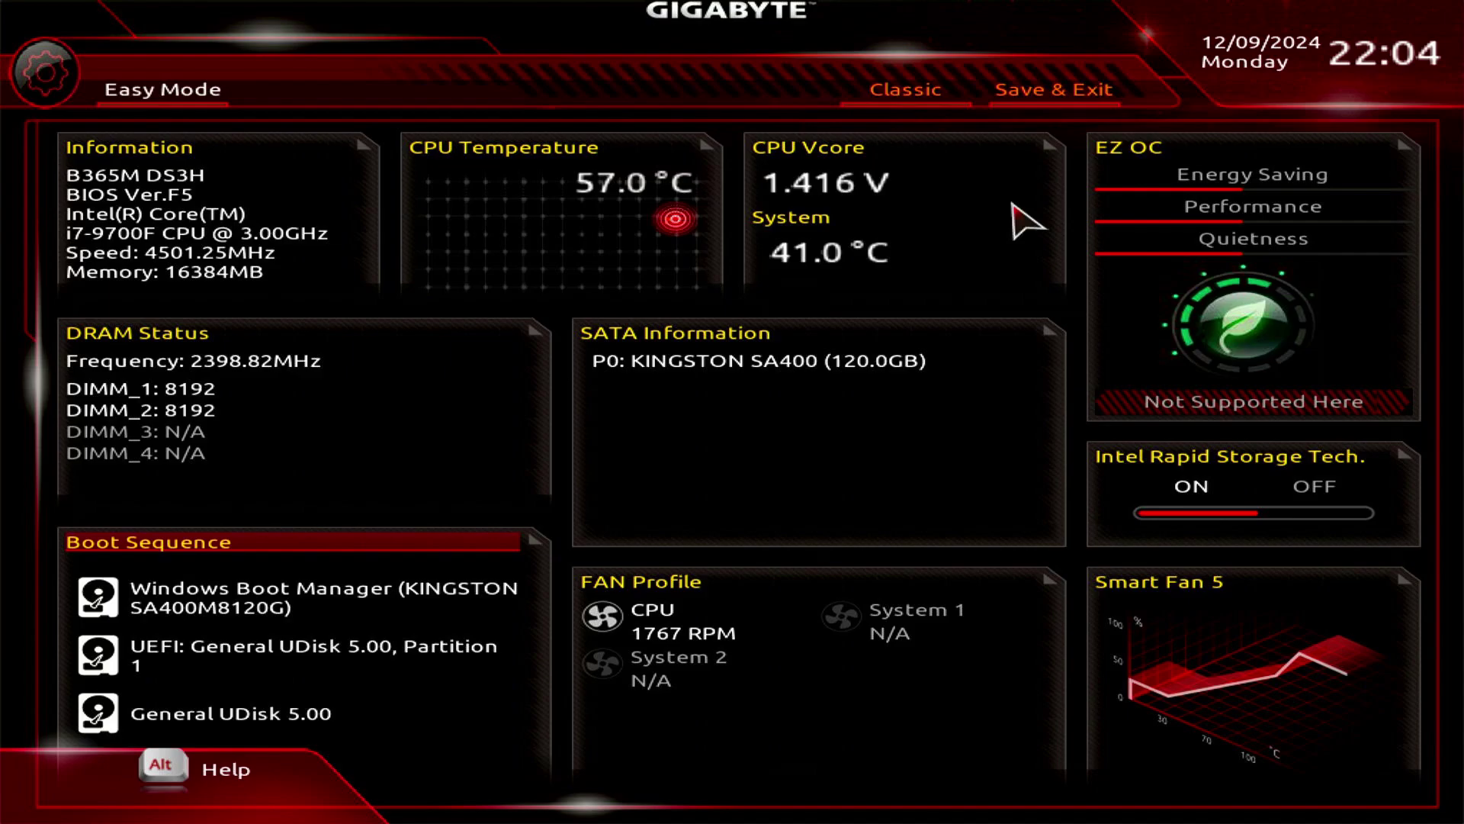
Leave Easy Mode for Classic view and start the Q-Flash utility
click(941, 108)
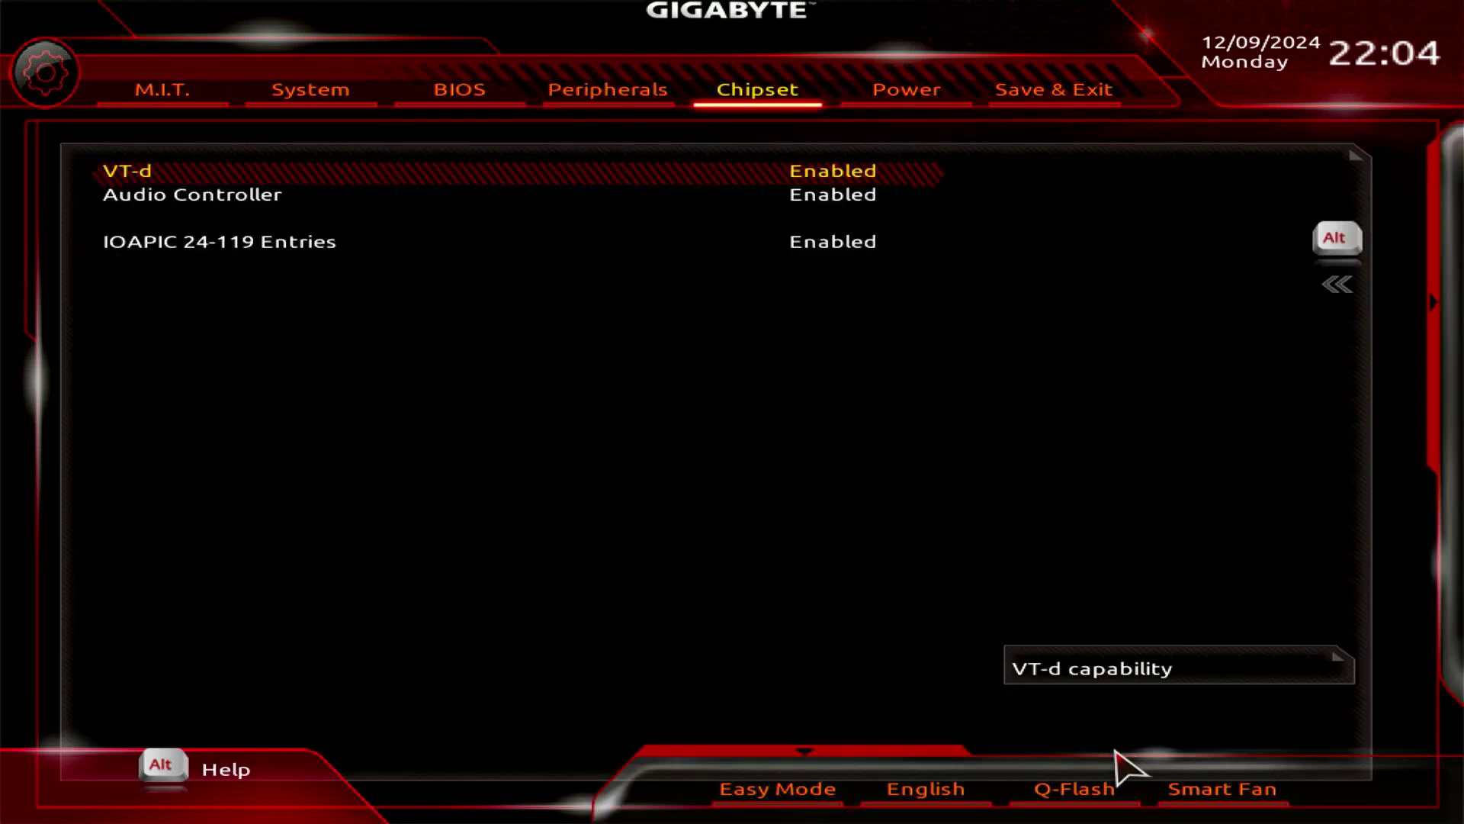
click(1069, 789)
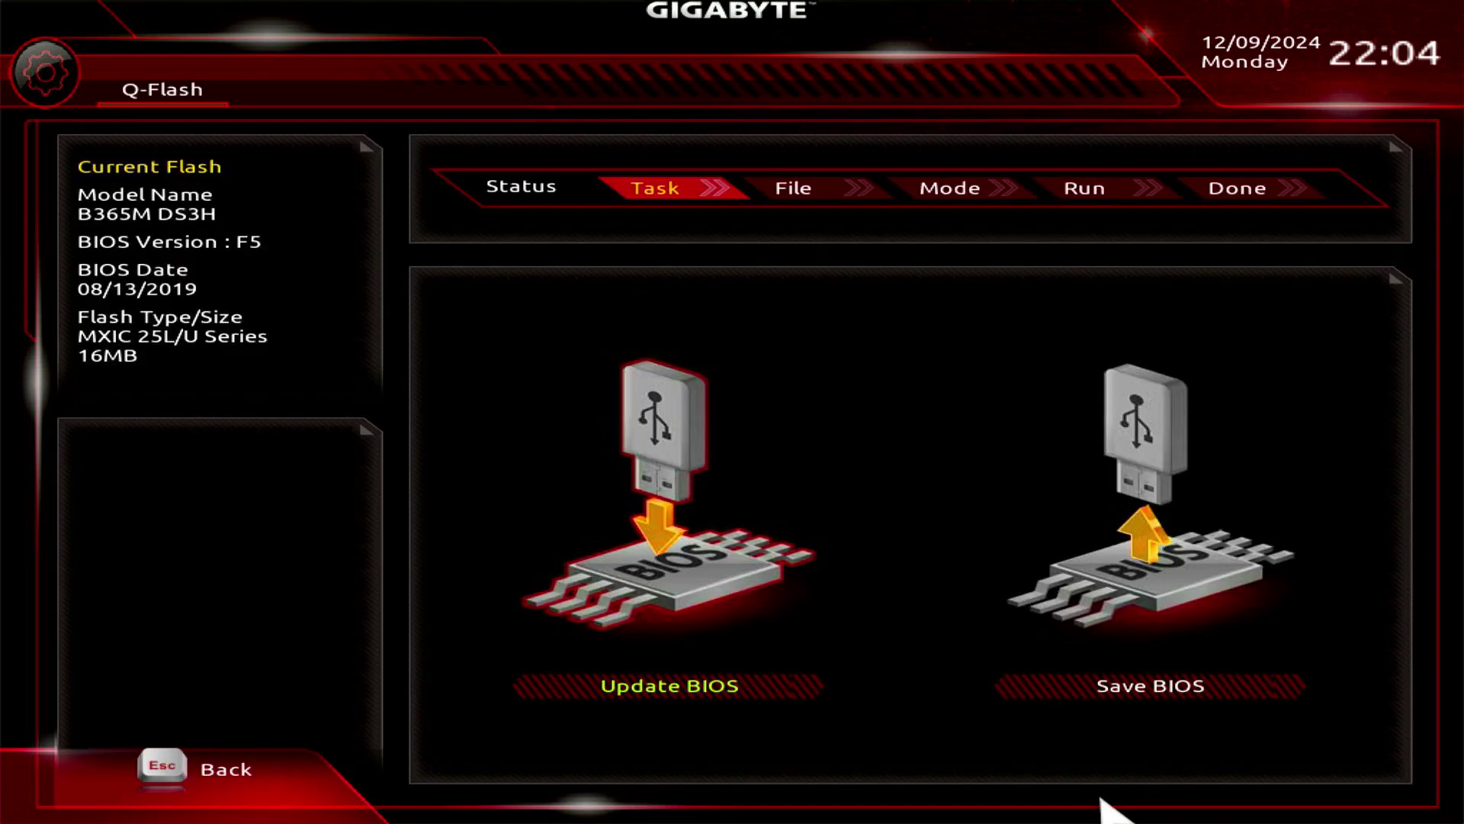
Choose Update BIOS, pick B365MDSH.F7 from the A:General USB drive, and proceed to the next step
click(714, 599)
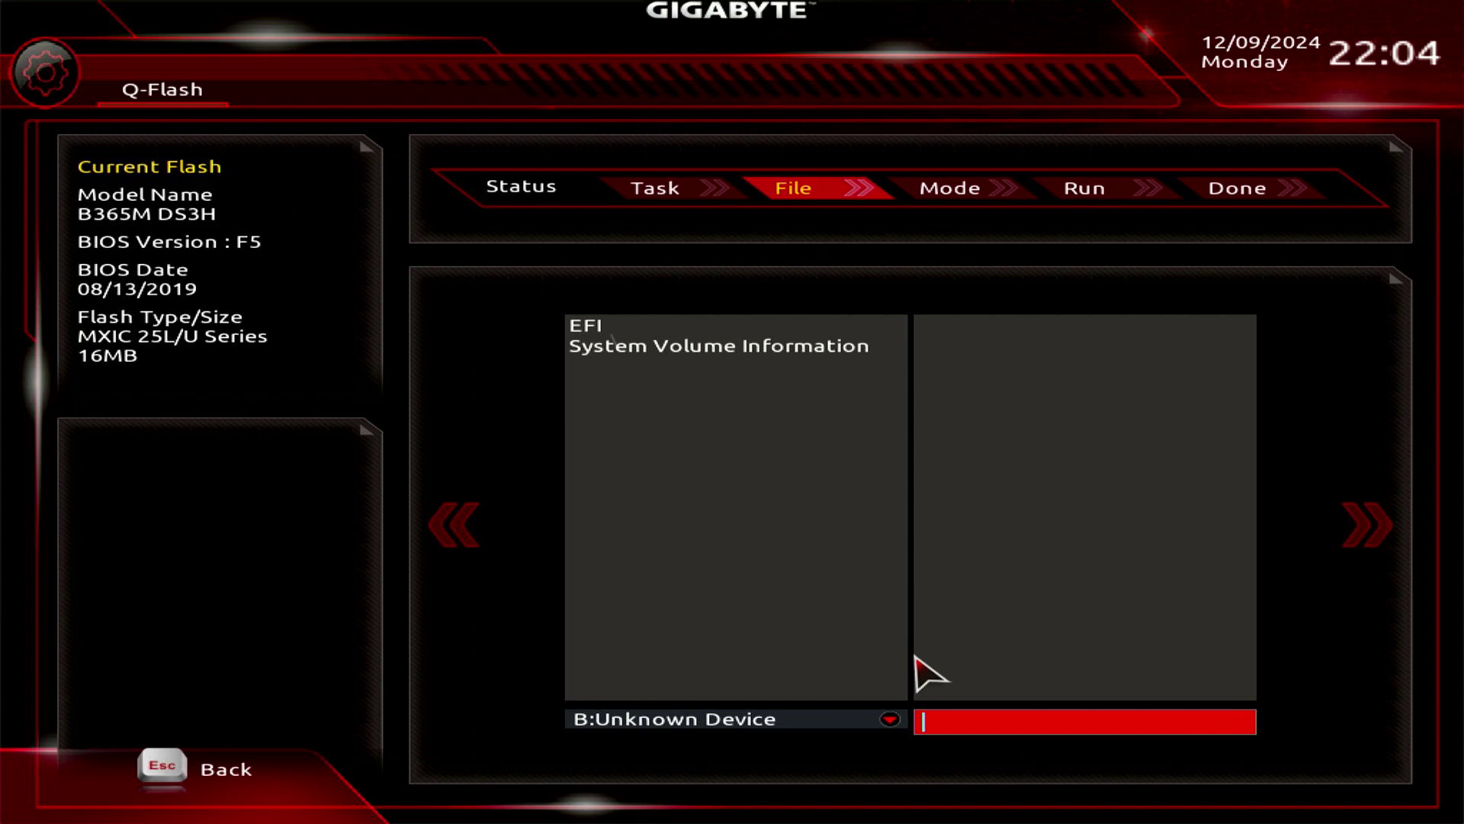
click(892, 722)
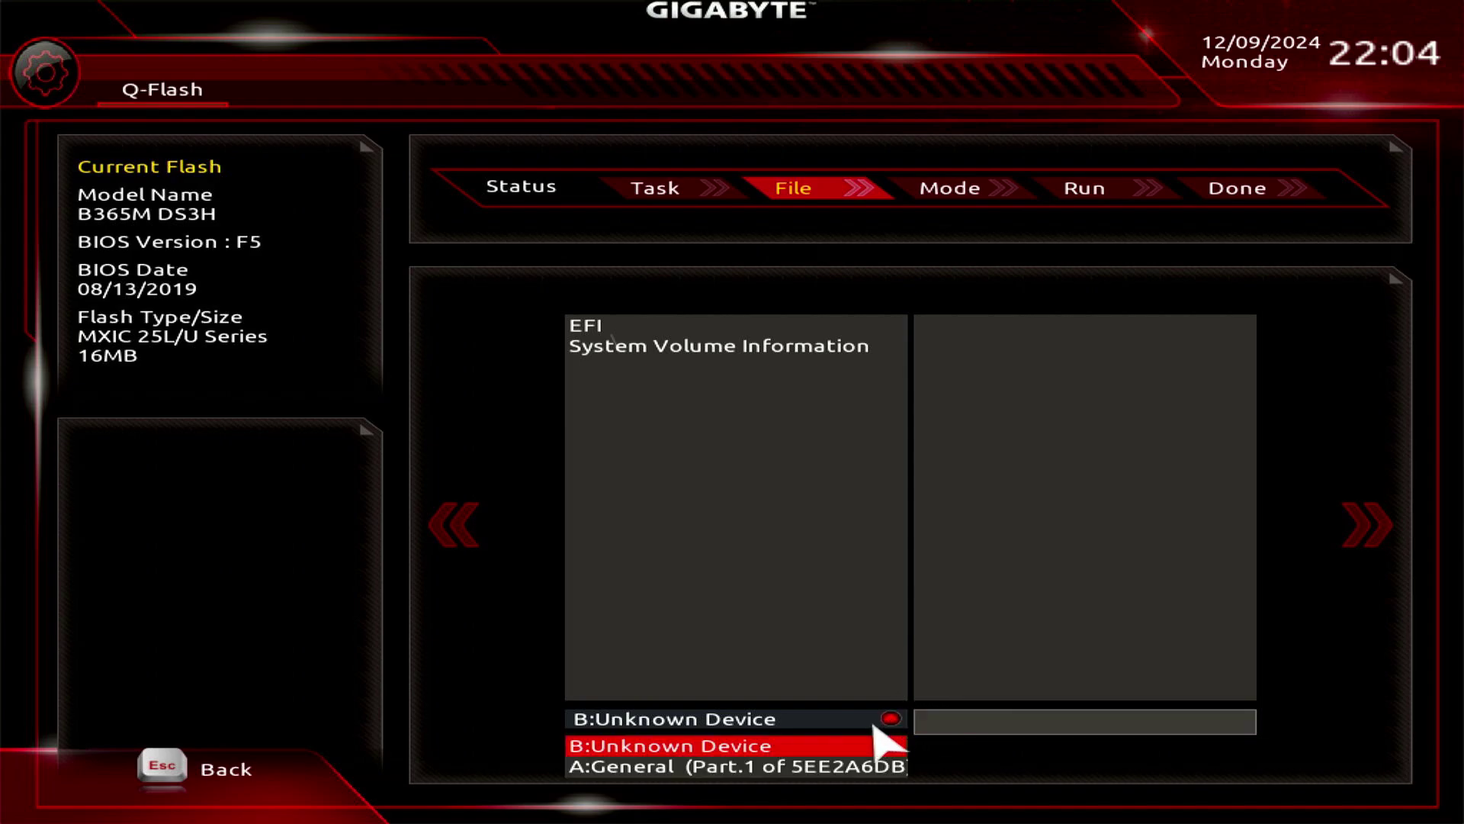
click(815, 764)
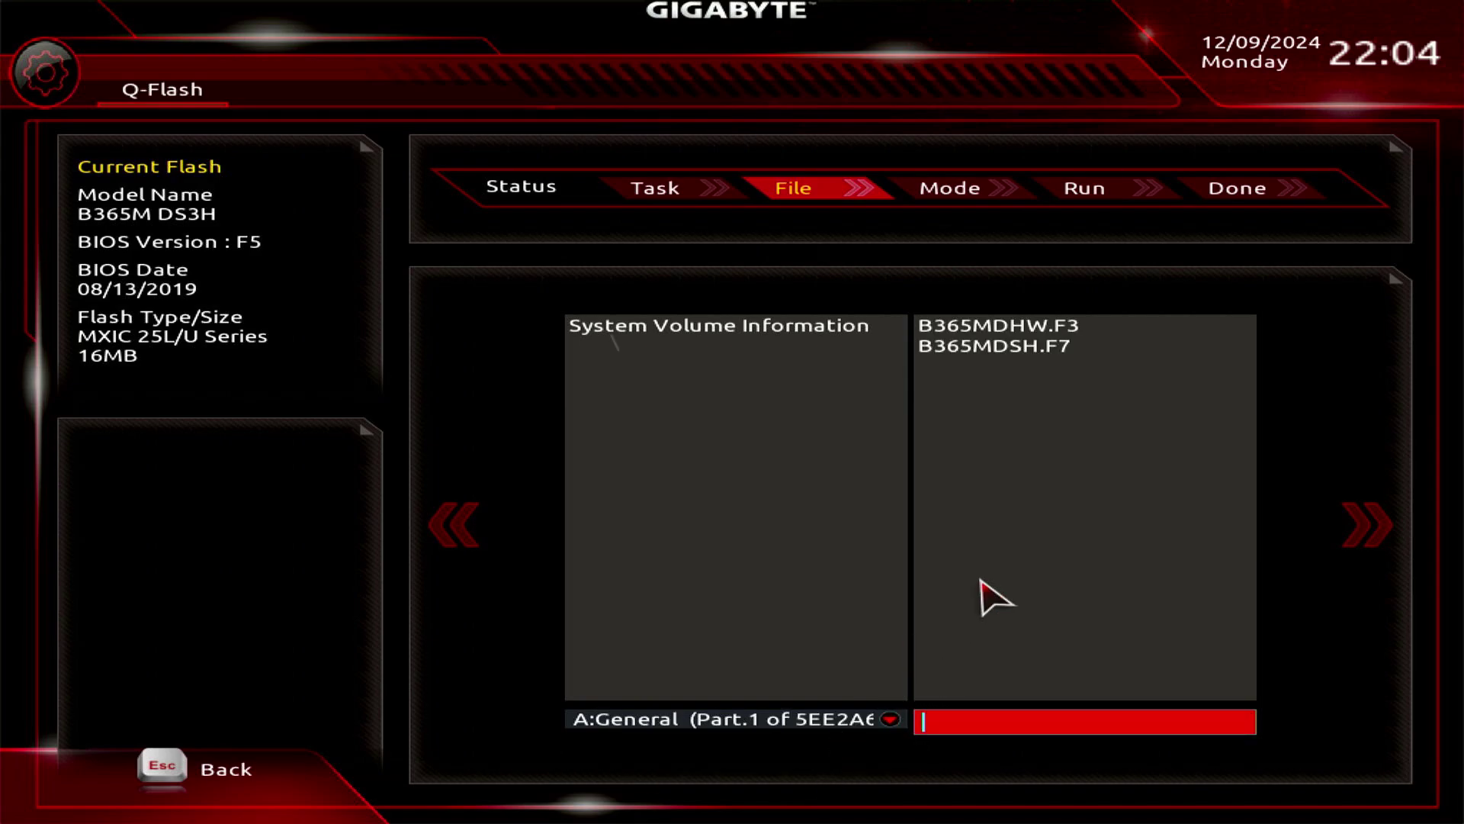
click(1018, 353)
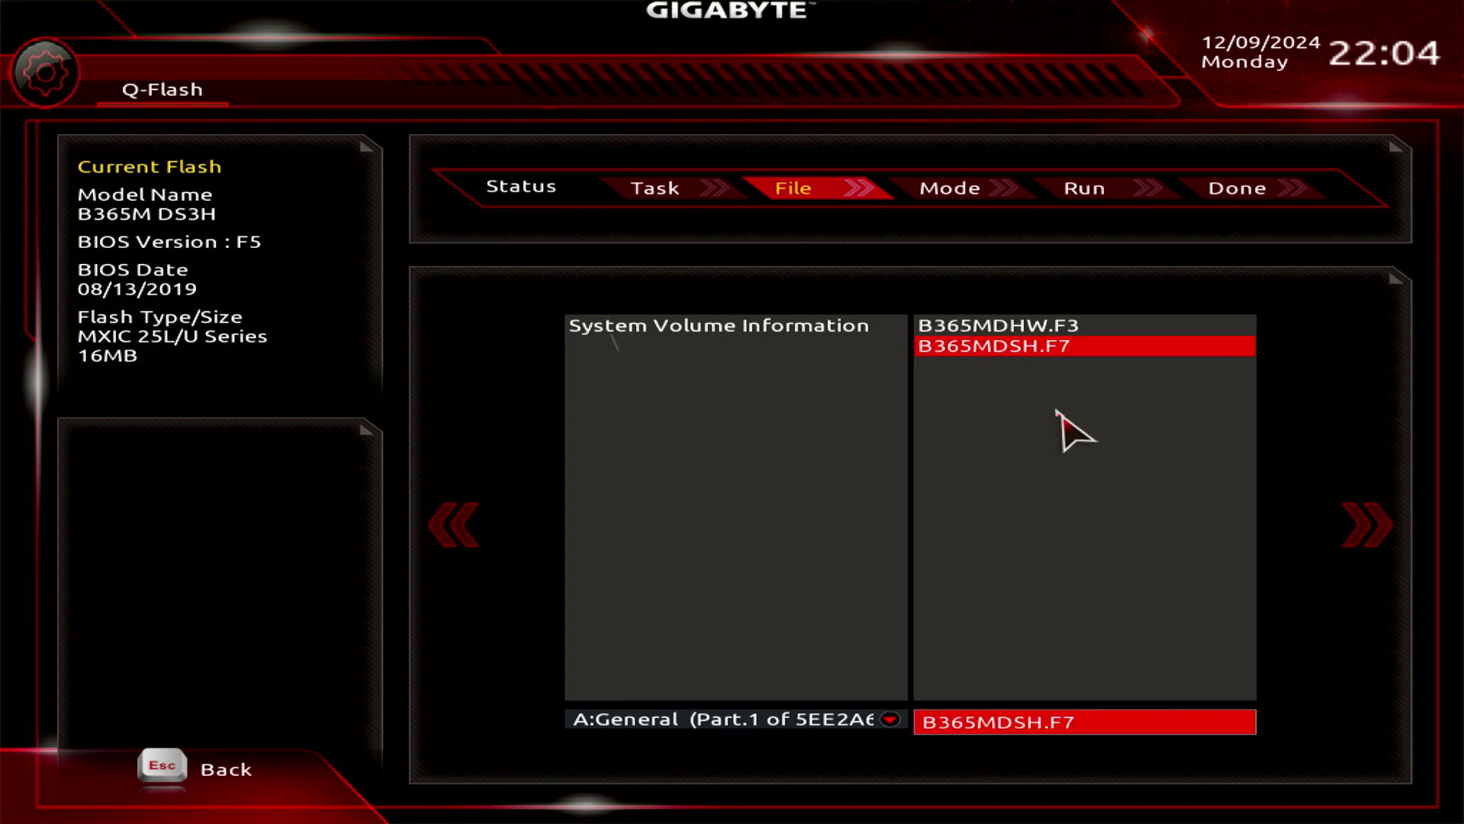
click(1364, 526)
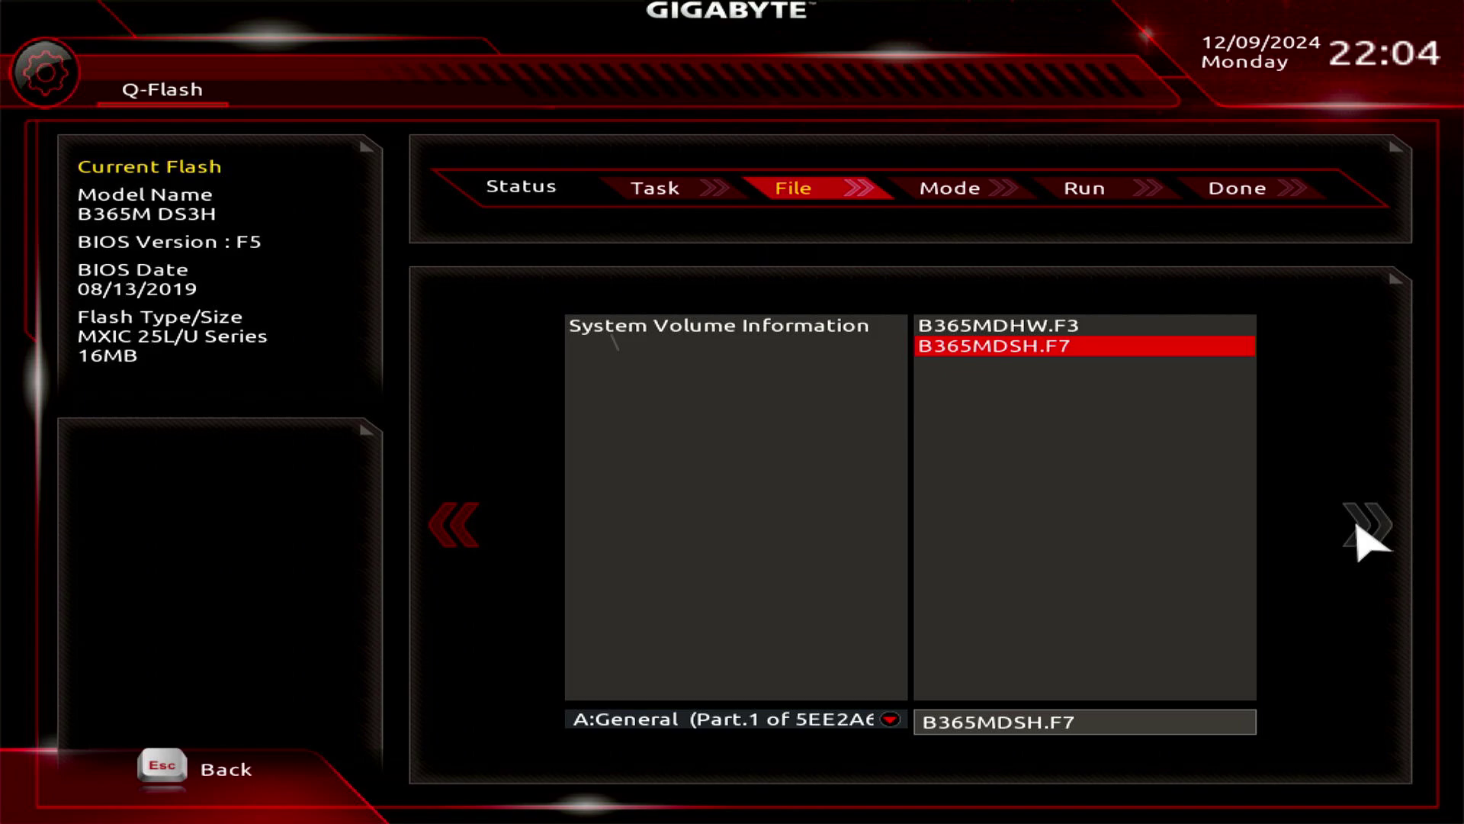